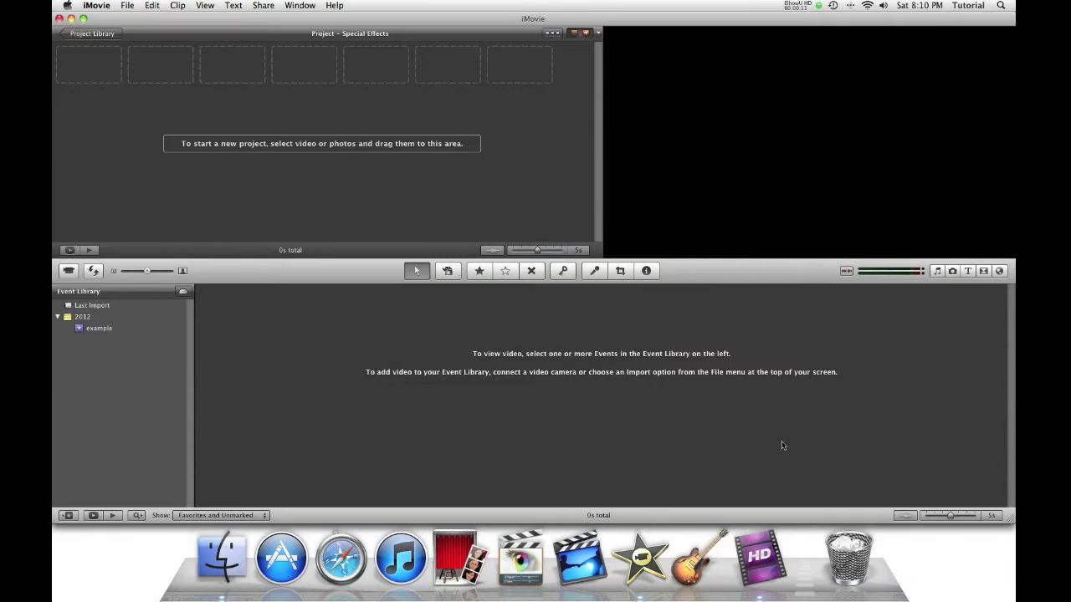
Open iMovie's preferences window and close it again.
click(100, 5)
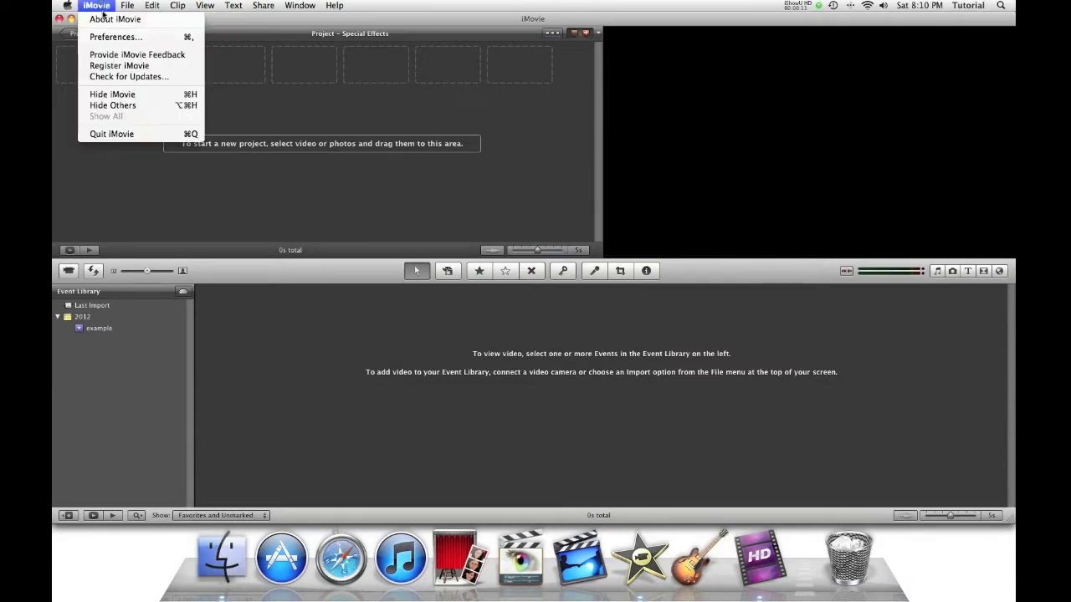
click(115, 39)
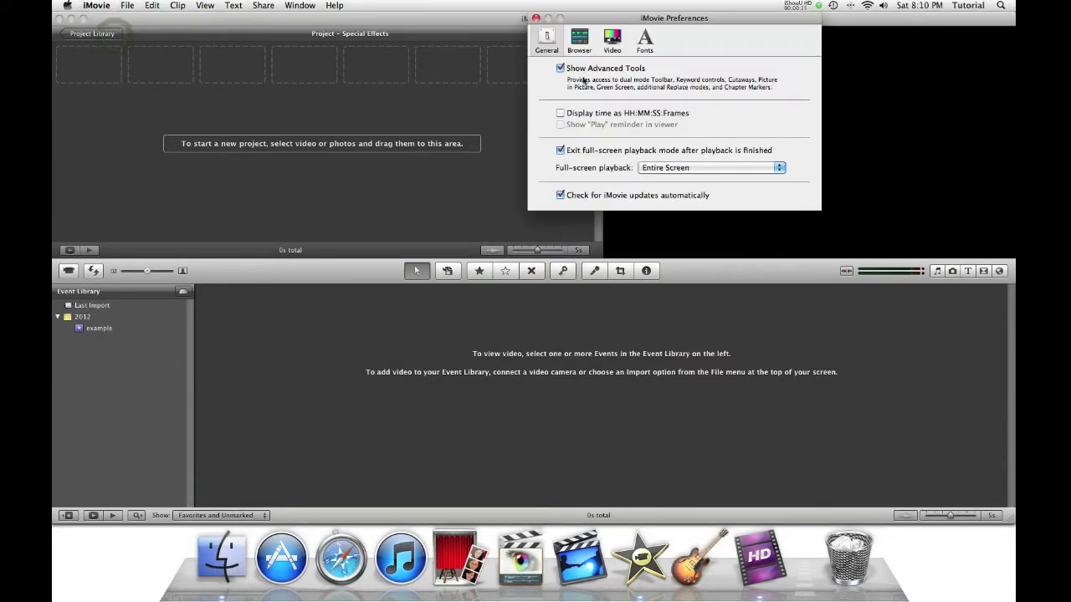
click(535, 18)
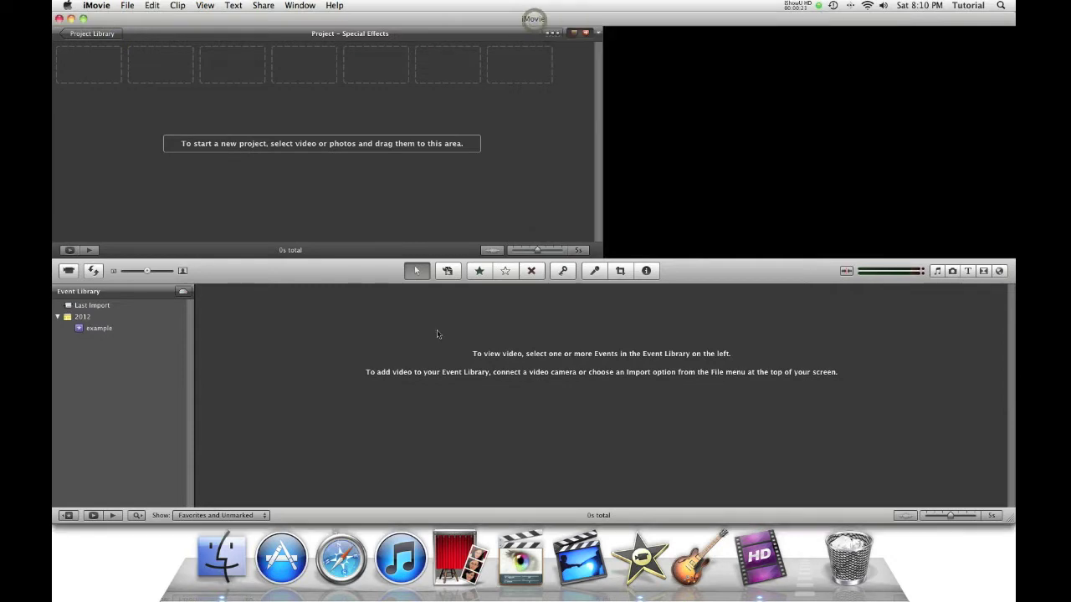
In Safari, load the imoviehowto.com Electricity Effect in iMovie 11 tutorial page.
click(366, 561)
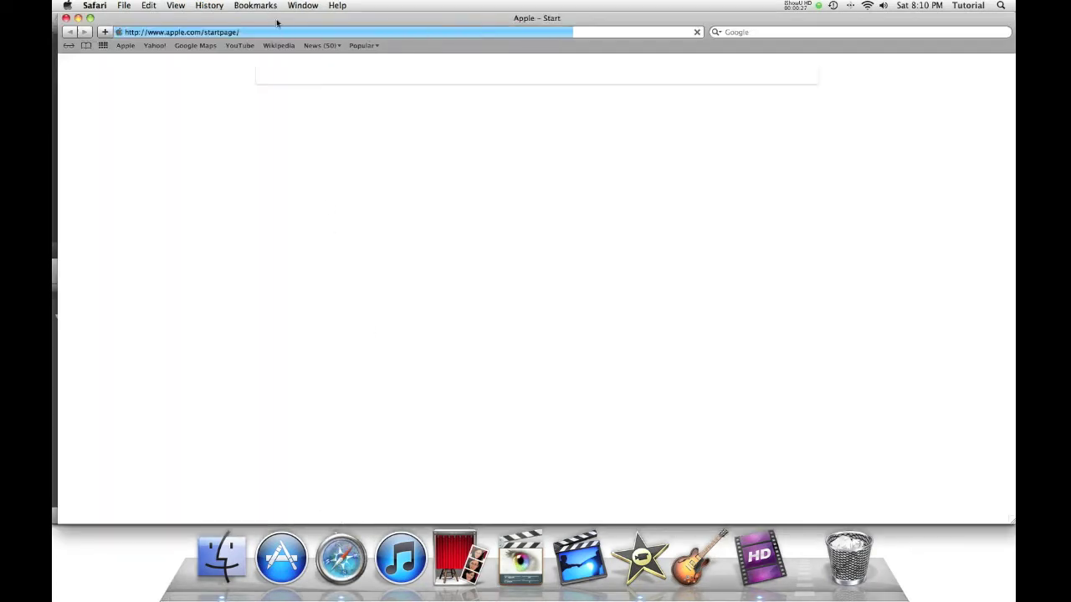
click(266, 31)
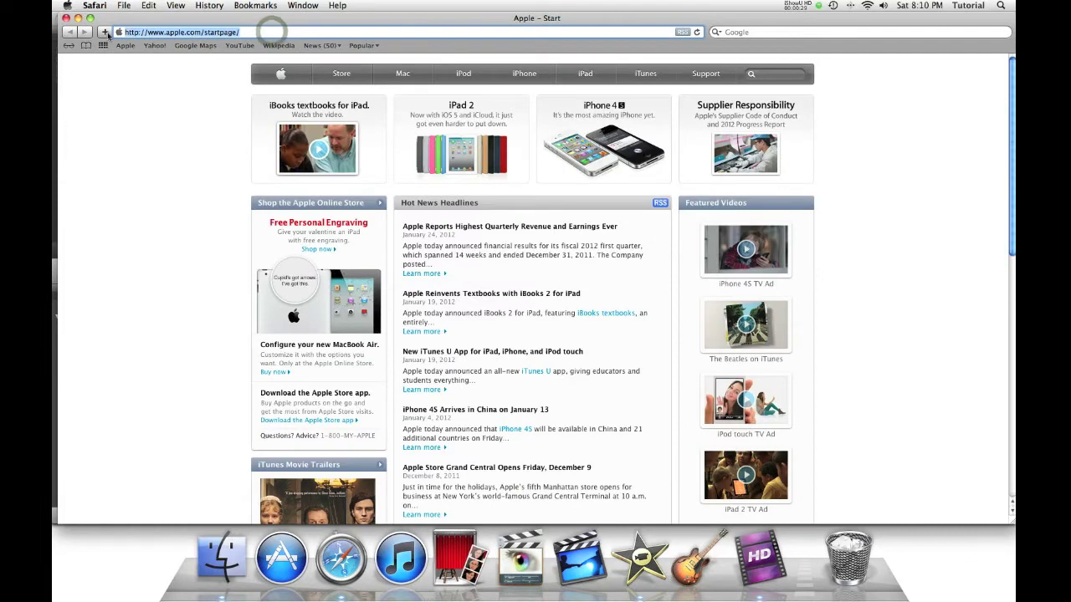
key(super+c)
key(super+v)
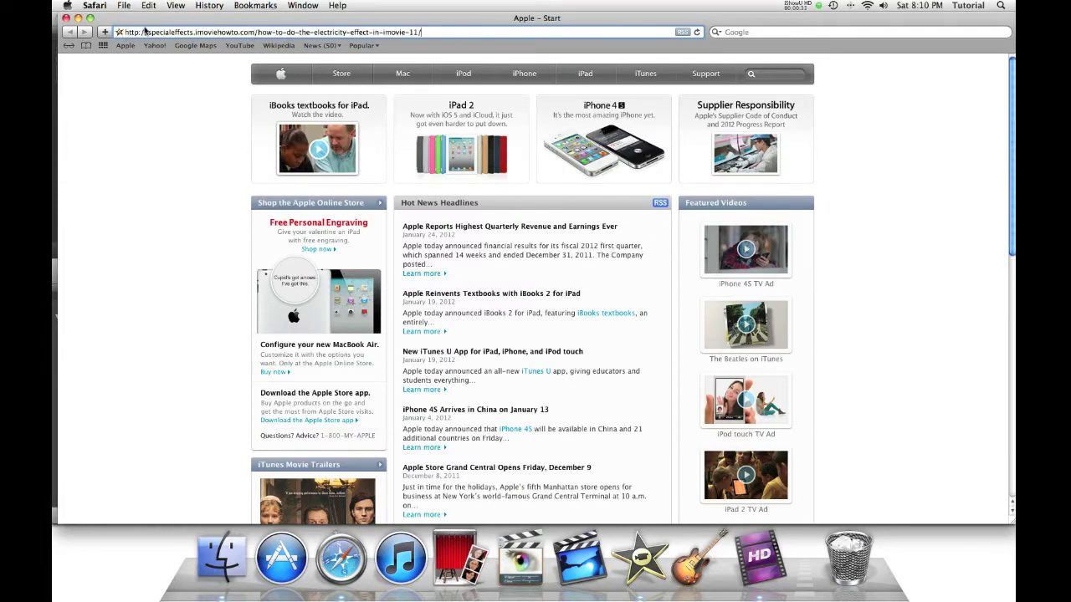
drag(145, 31, 151, 30)
key(Return)
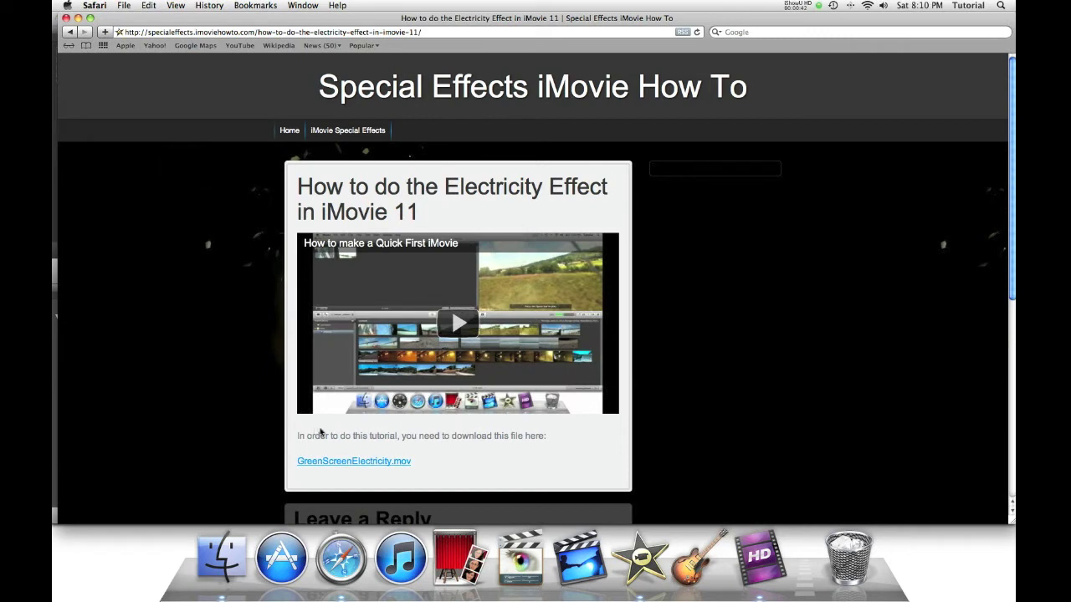
Download GreenScreenElectricity.mov, then quit QuickTime Player and Safari to return to iMovie.
click(358, 461)
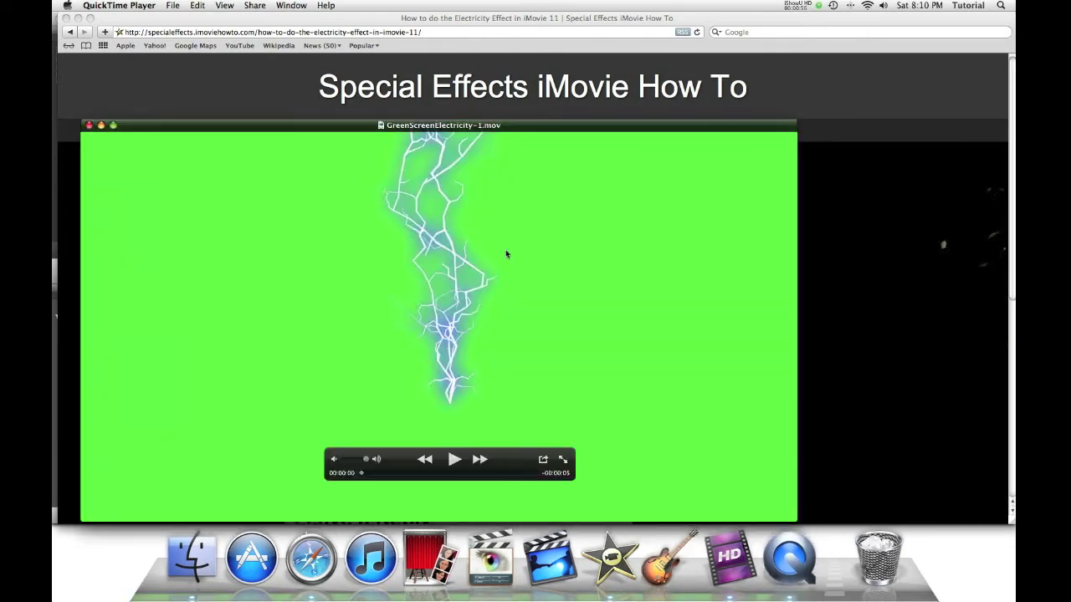
click(139, 5)
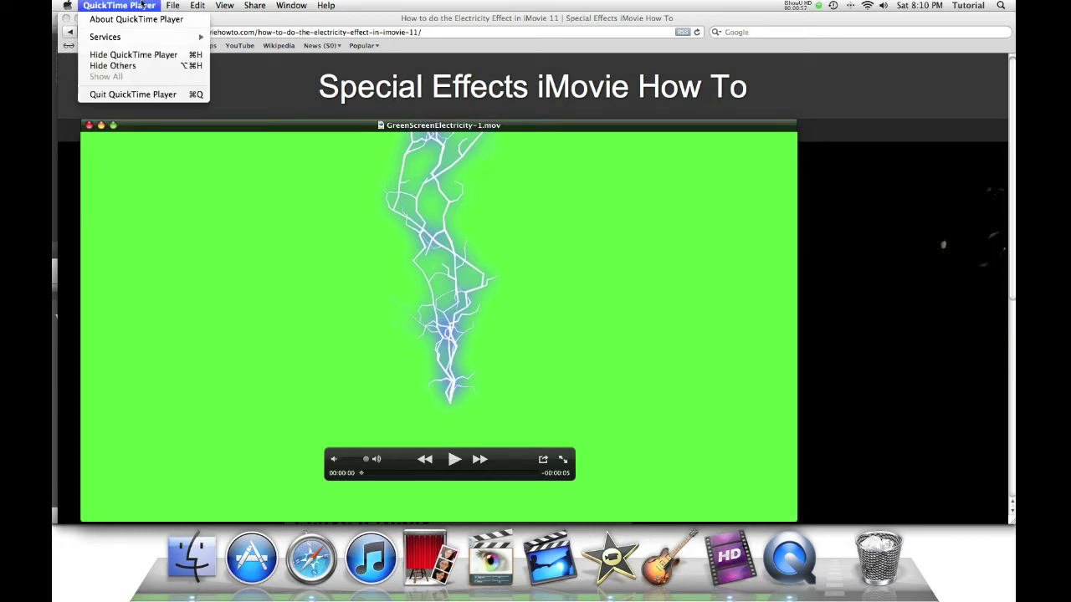
click(139, 92)
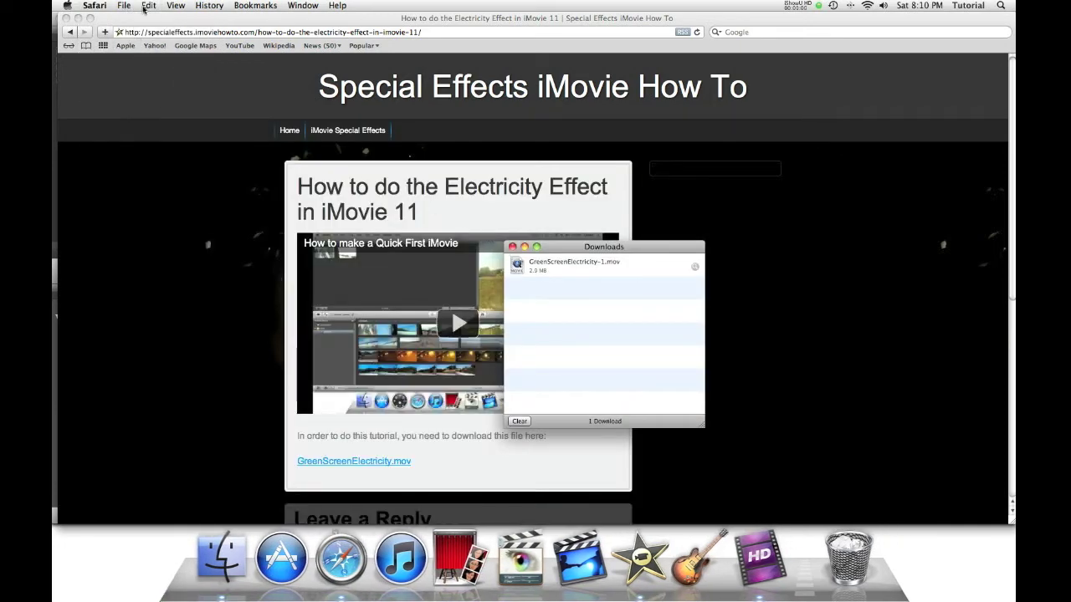
click(94, 5)
click(125, 192)
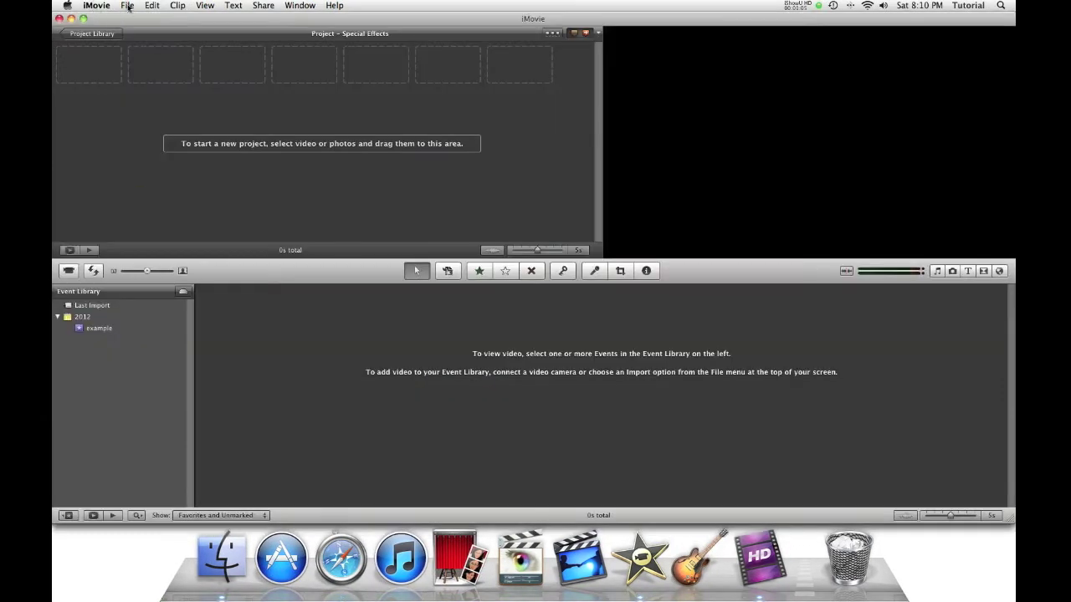
Choose GreenScreenElectricity.mov from the Downloads folder for movie import.
click(128, 7)
mouse_move(201, 87)
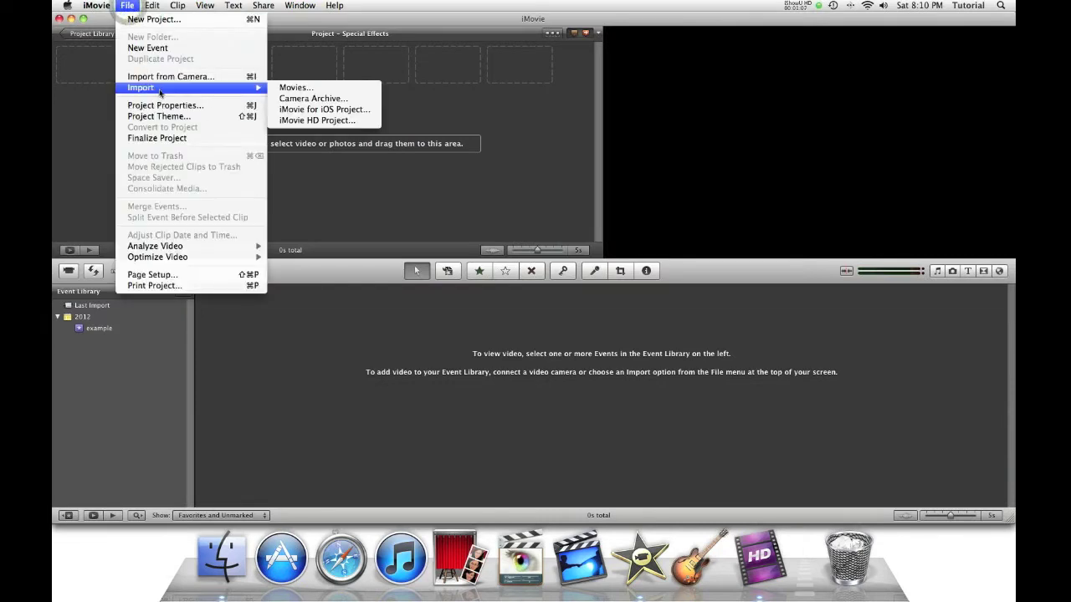
click(335, 94)
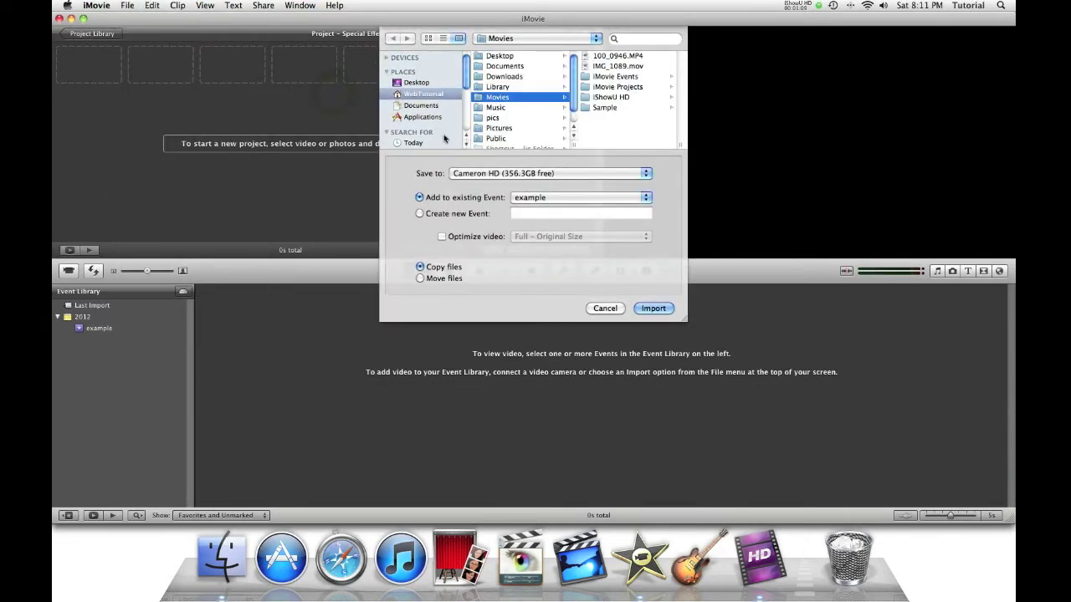
click(510, 66)
click(516, 76)
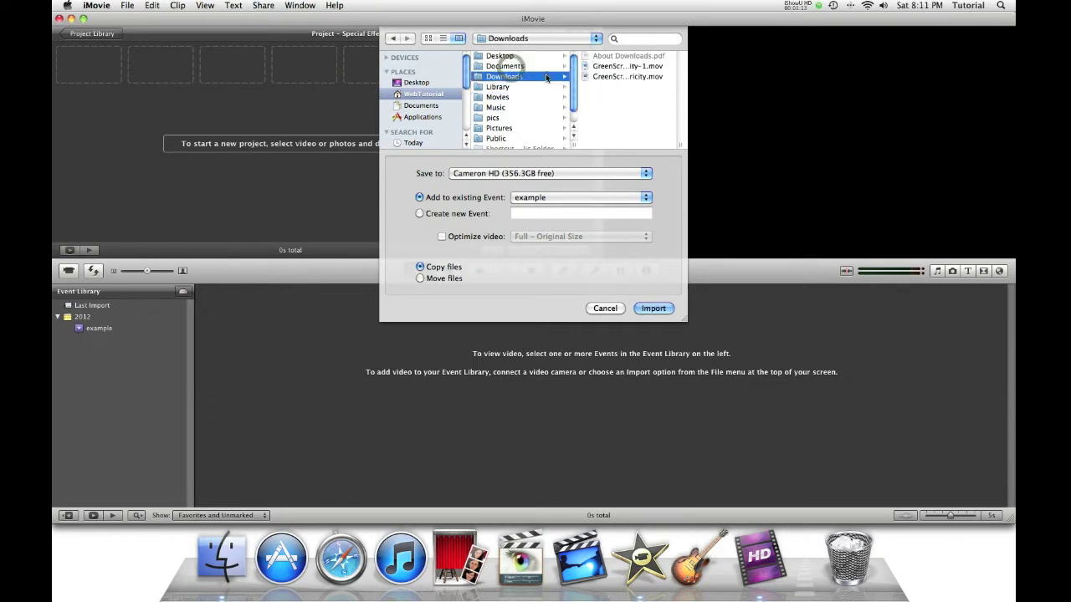
click(628, 76)
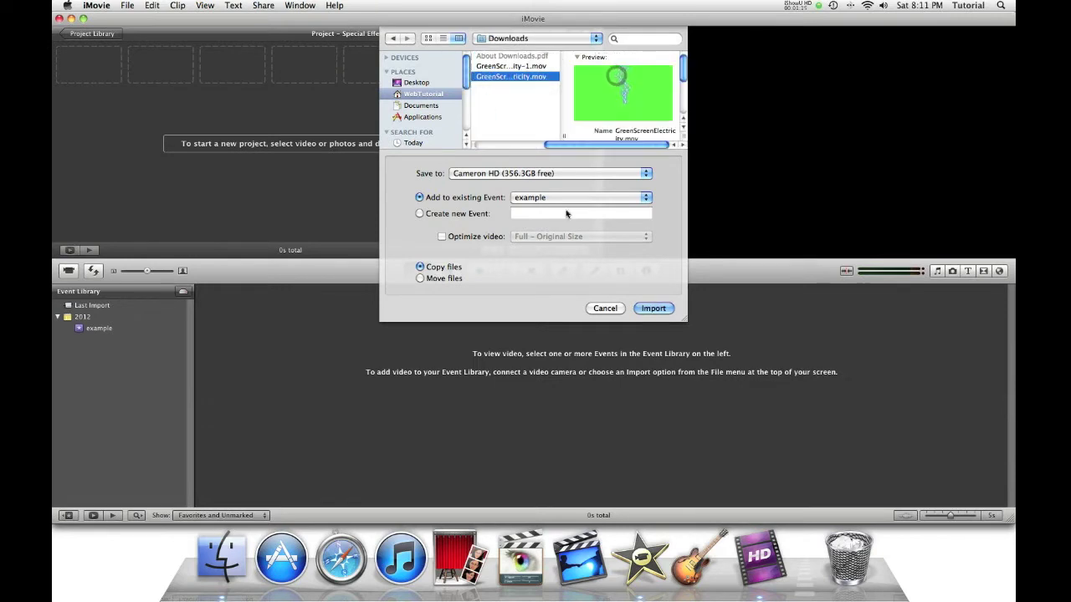
Import the clip into a new event named 'Special effects'.
click(419, 213)
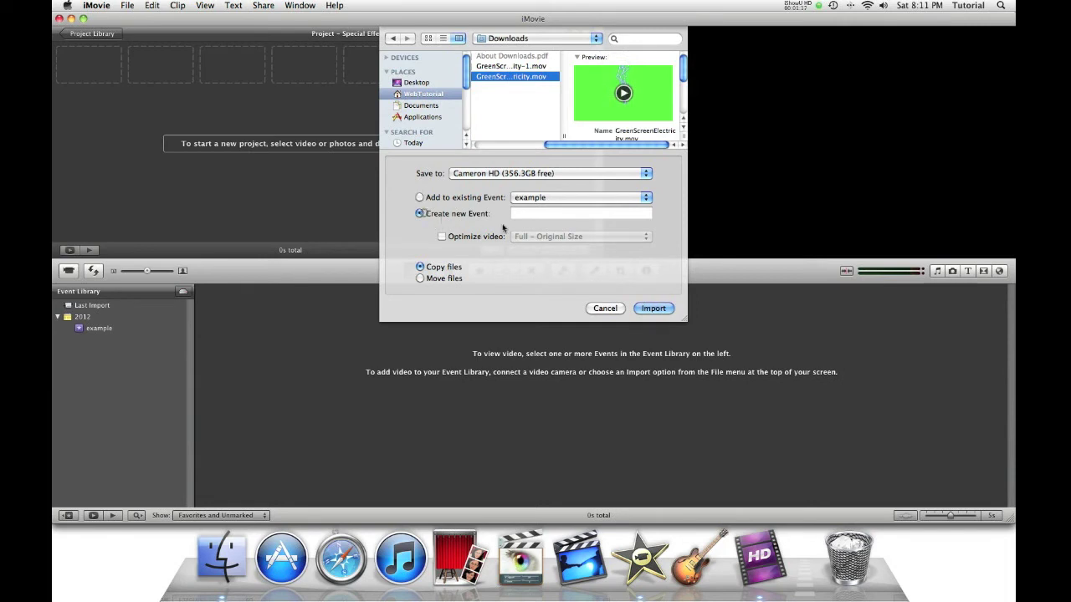
click(576, 215)
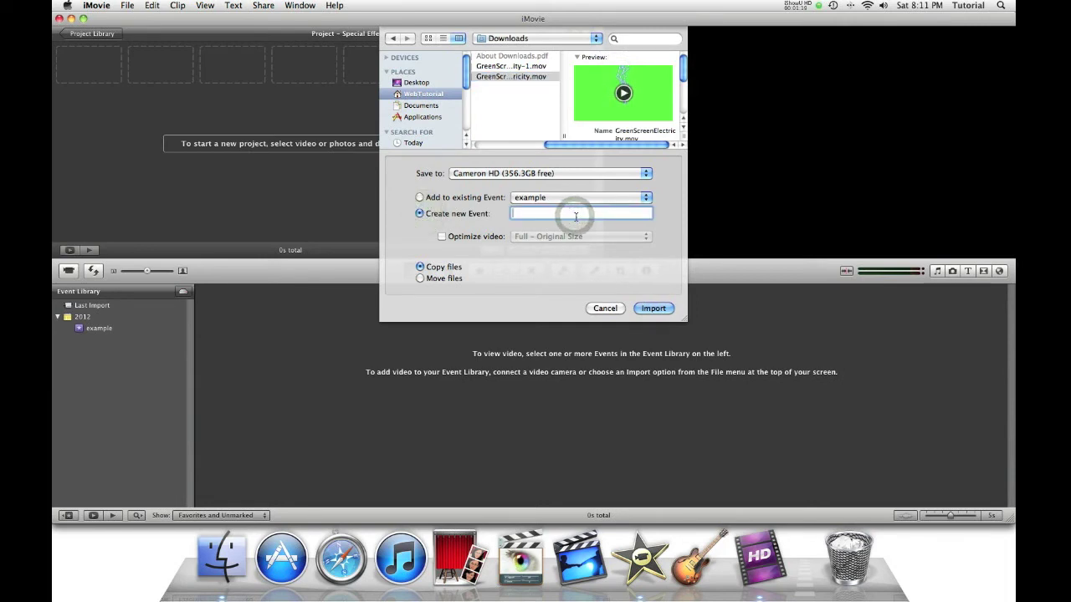
text(Special effects)
key(Return)
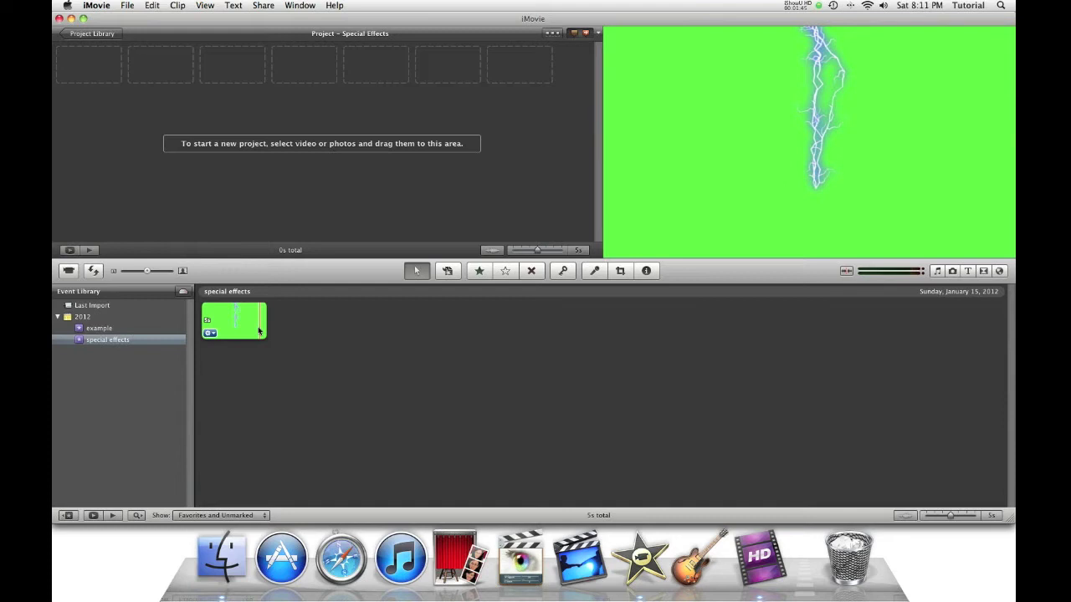
Import DemoFinshedClip.MP4 into the special effects event and select its opening portion.
click(132, 6)
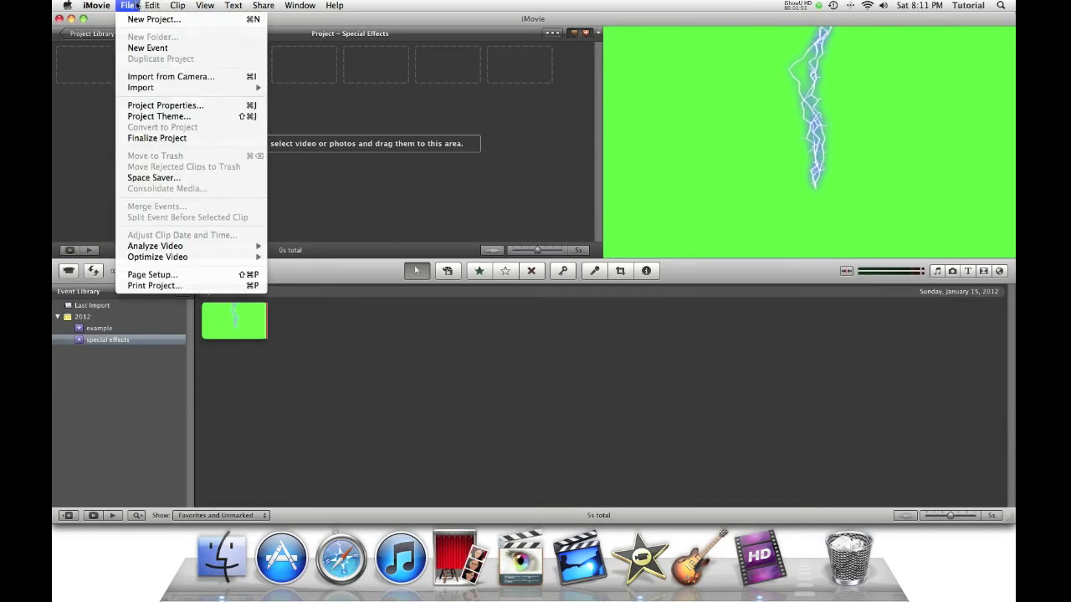
click(125, 87)
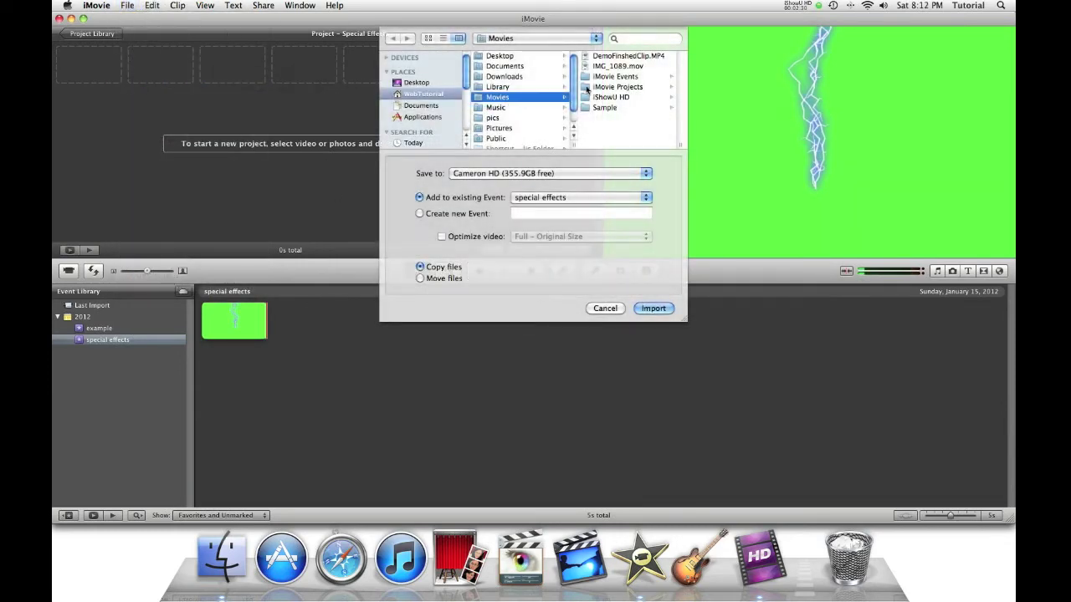
click(624, 56)
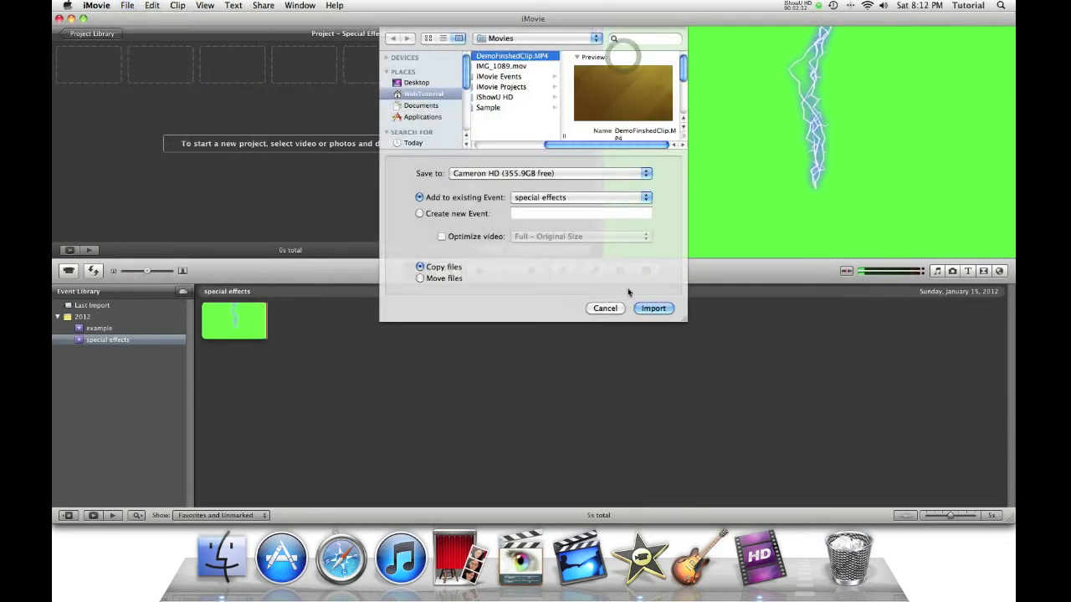
click(642, 308)
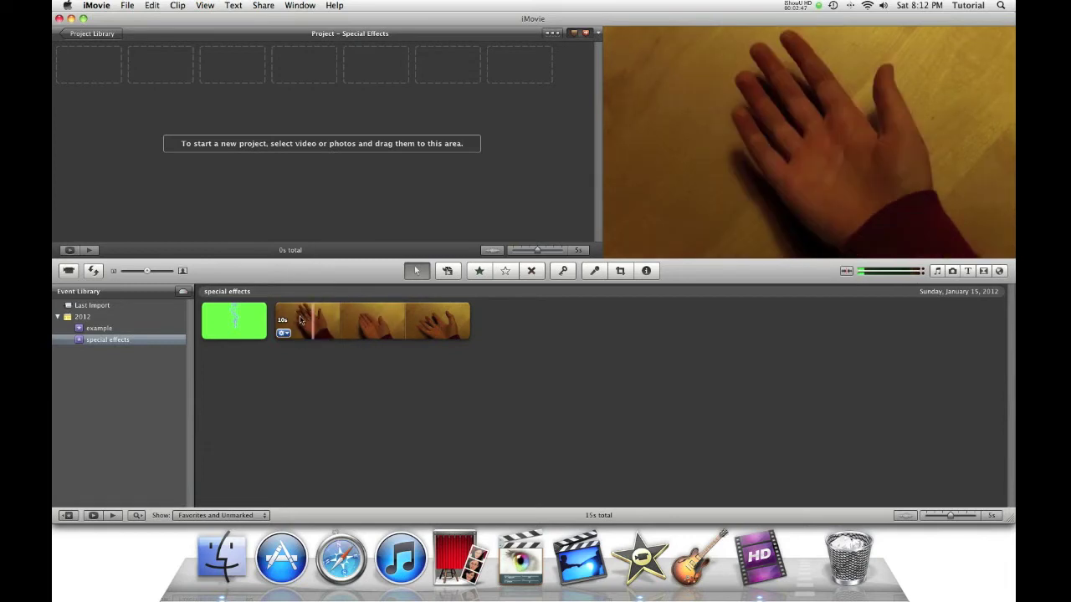
drag(279, 324, 299, 162)
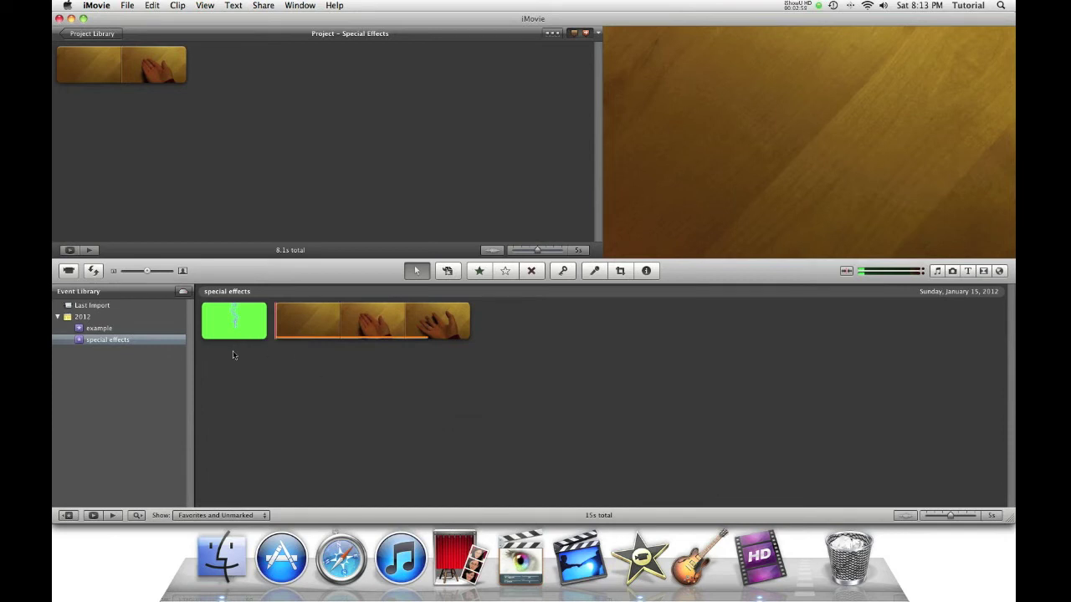
Select the green-screen lightning clip for overlaying on the 8.1-second hand clip.
drag(204, 324, 94, 69)
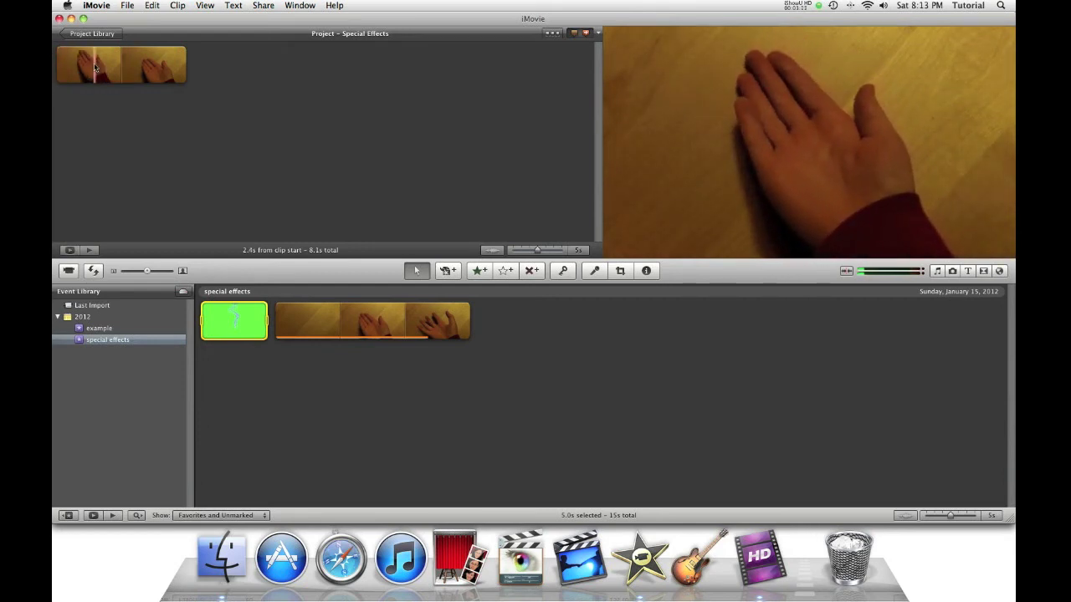
Apply the lightning clip as a Green Screen overlay on the hand clip and preview playback.
click(97, 151)
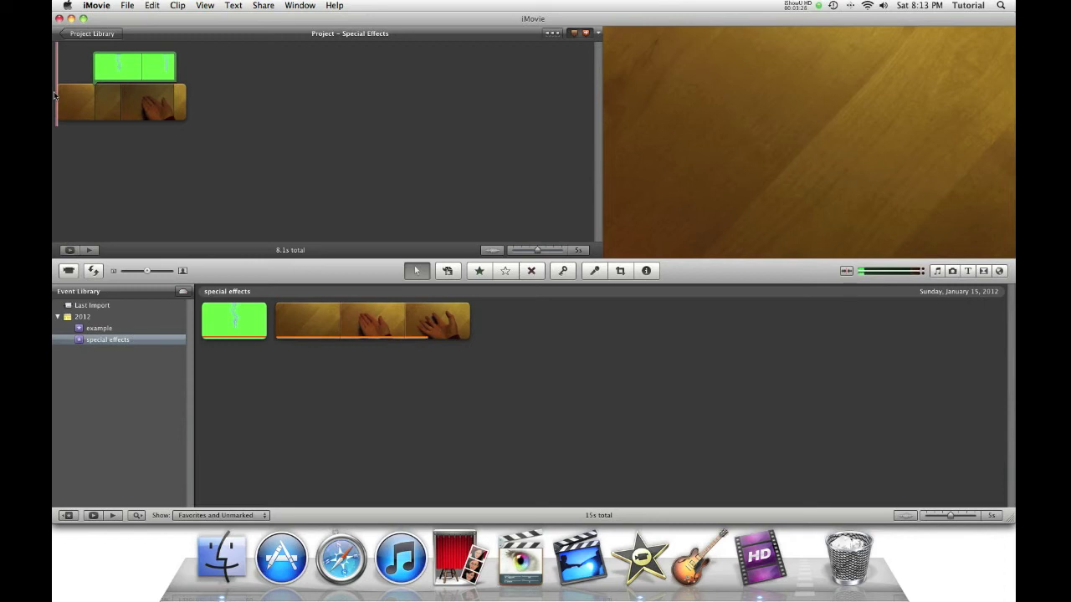
key(space)
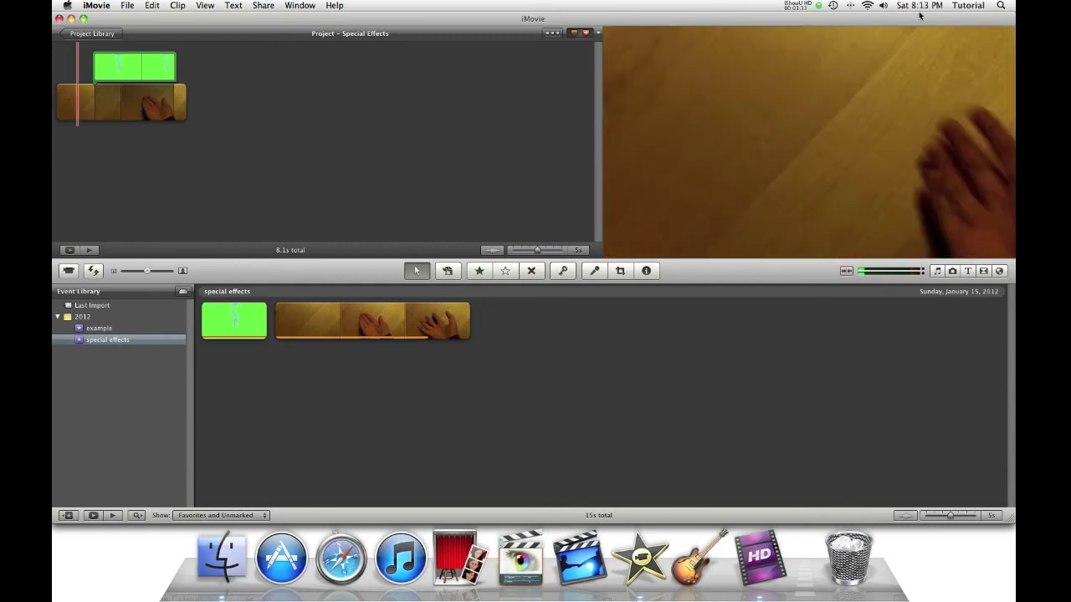
drag(918, 20, 860, 28)
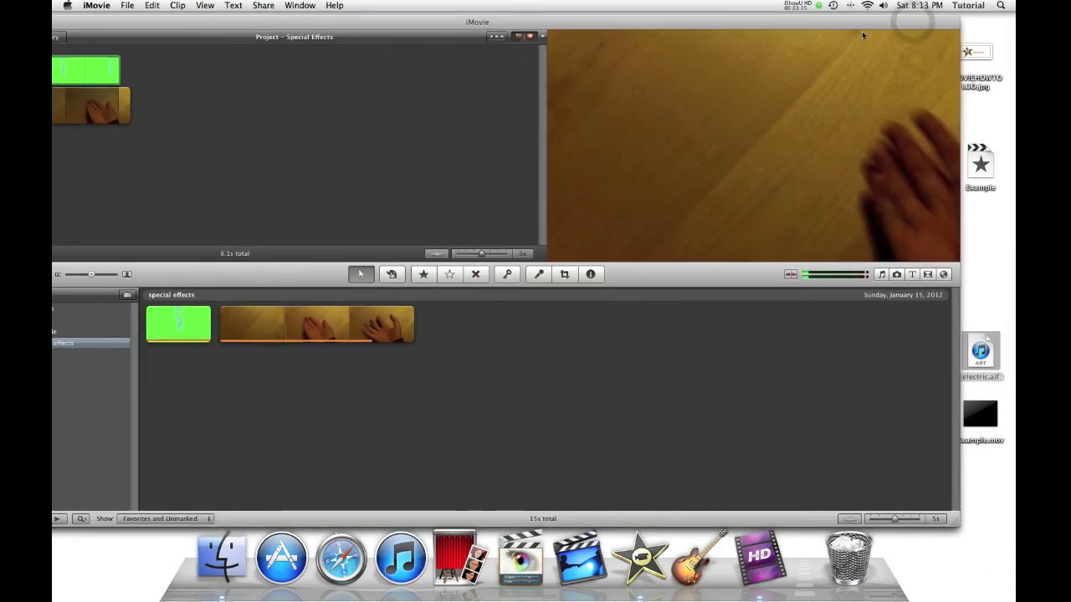
Add electric.aif under the hand clip, align it with the lightning, and extend it to 5.1 seconds.
drag(981, 353, 58, 100)
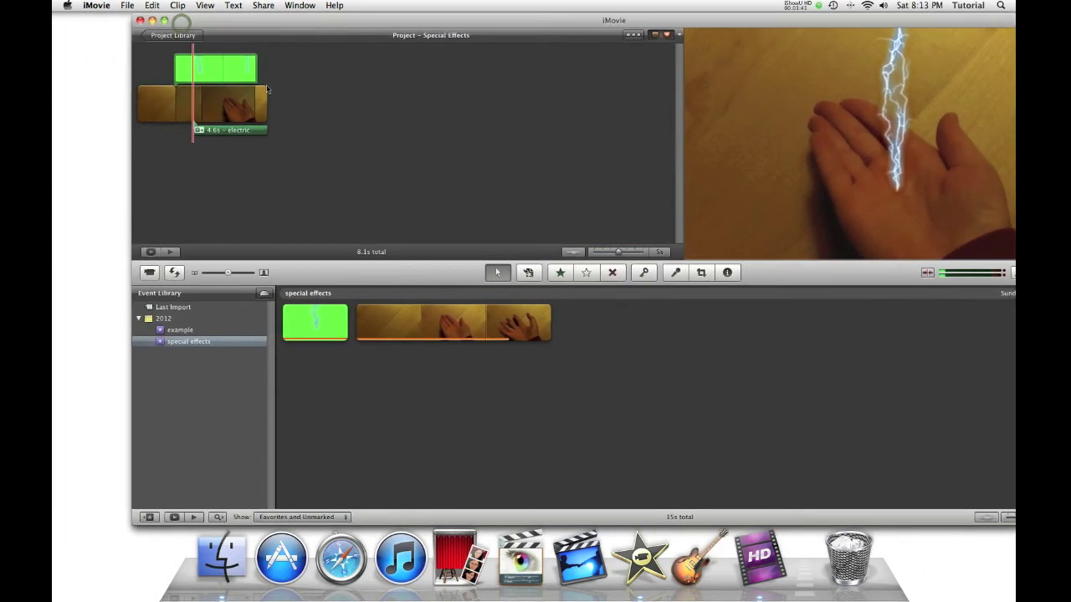
drag(234, 131, 217, 130)
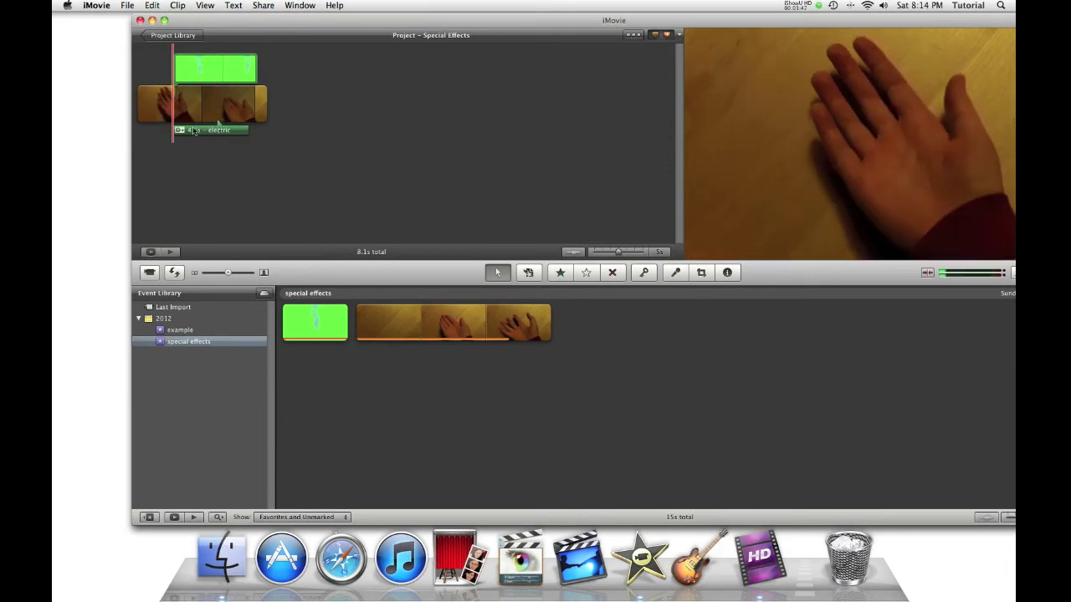
drag(248, 132, 253, 131)
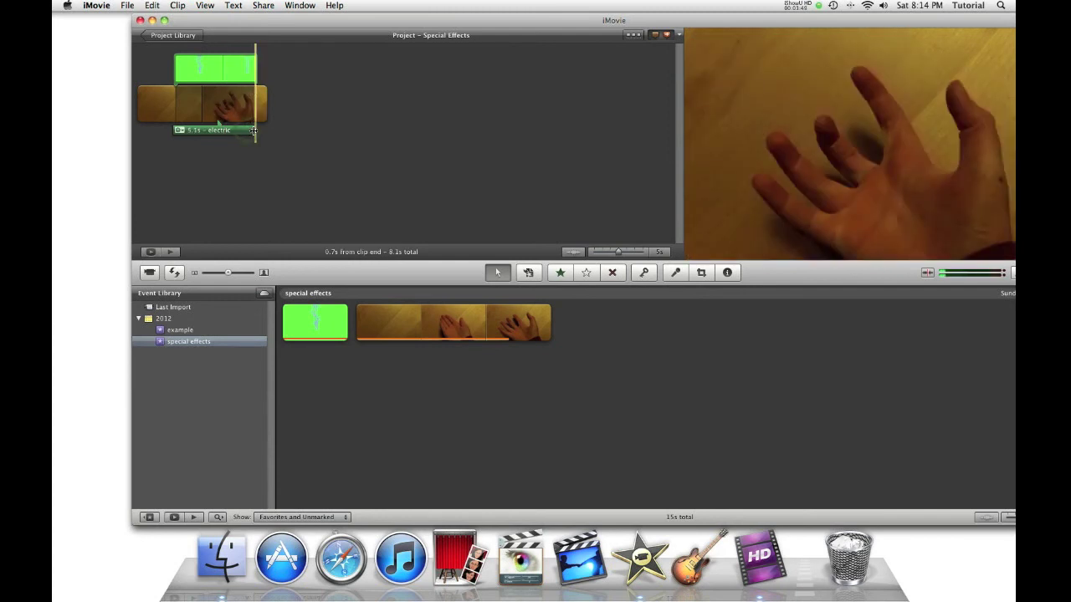
click(178, 131)
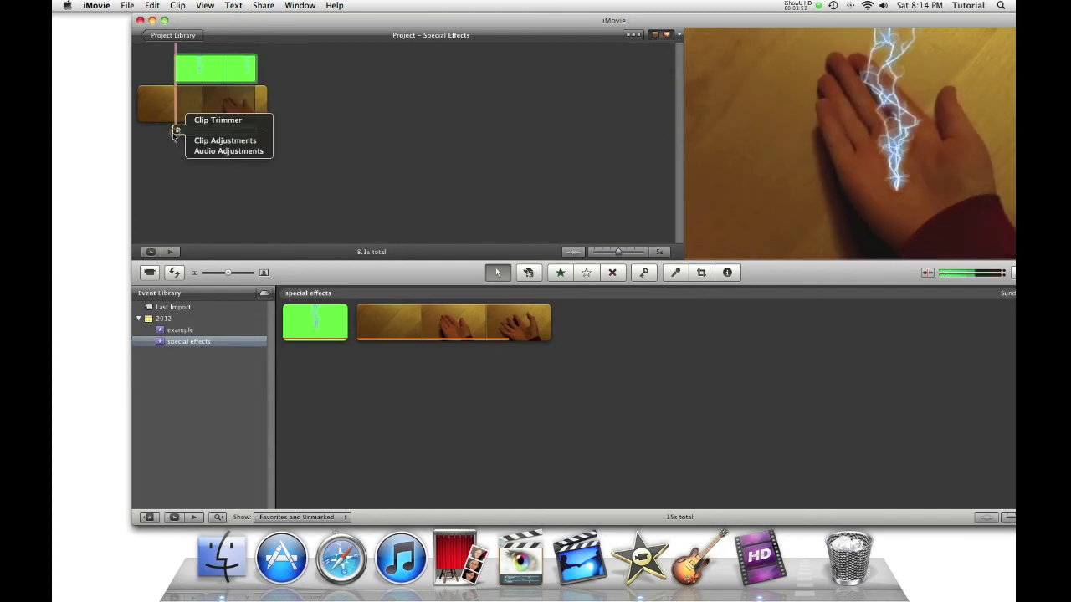
click(145, 132)
click(134, 135)
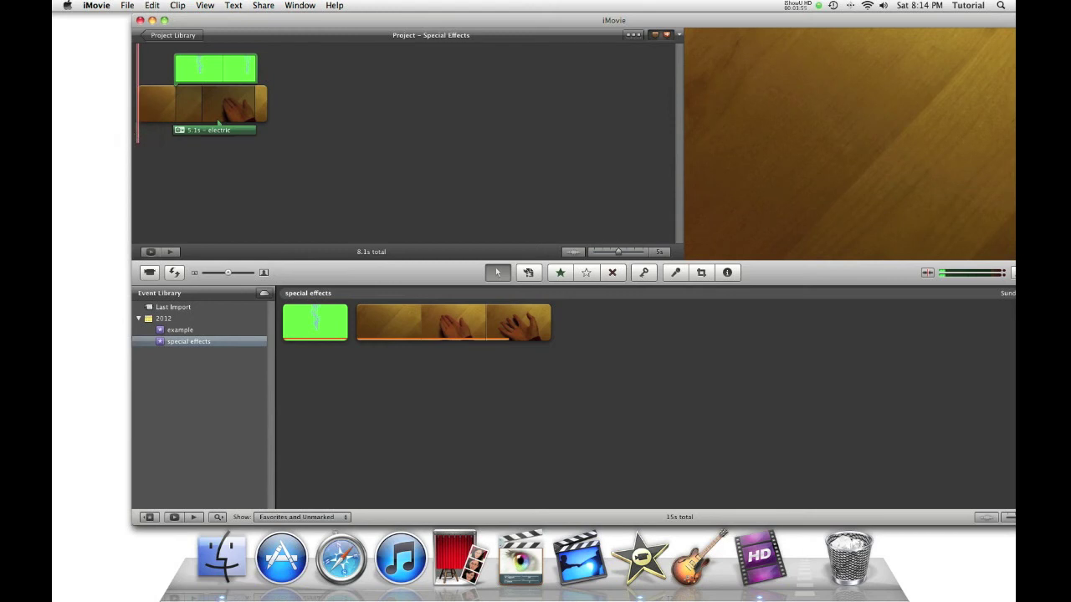
key(space)
drag(253, 21, 176, 22)
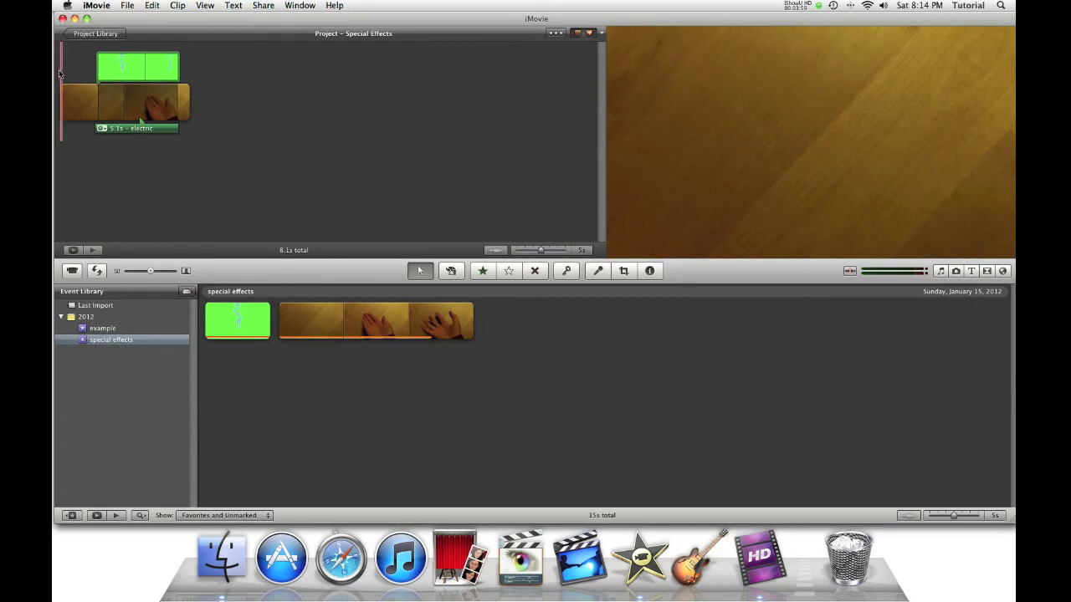